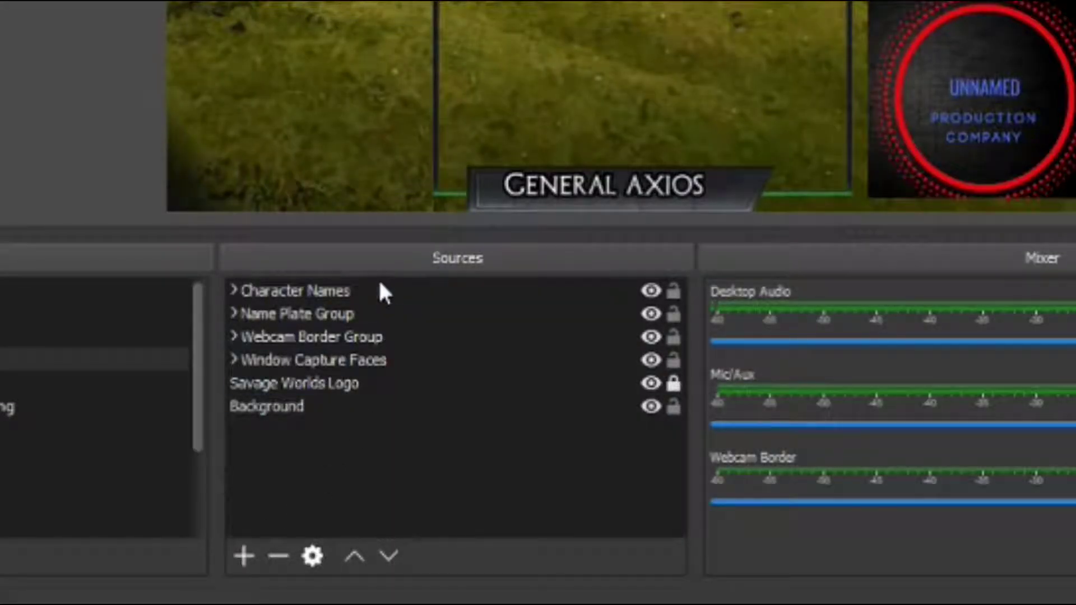
Add a new Window Capture source named 'Sam Face 1'.
{"action": "left_click", "coordinate": [255, 547]}
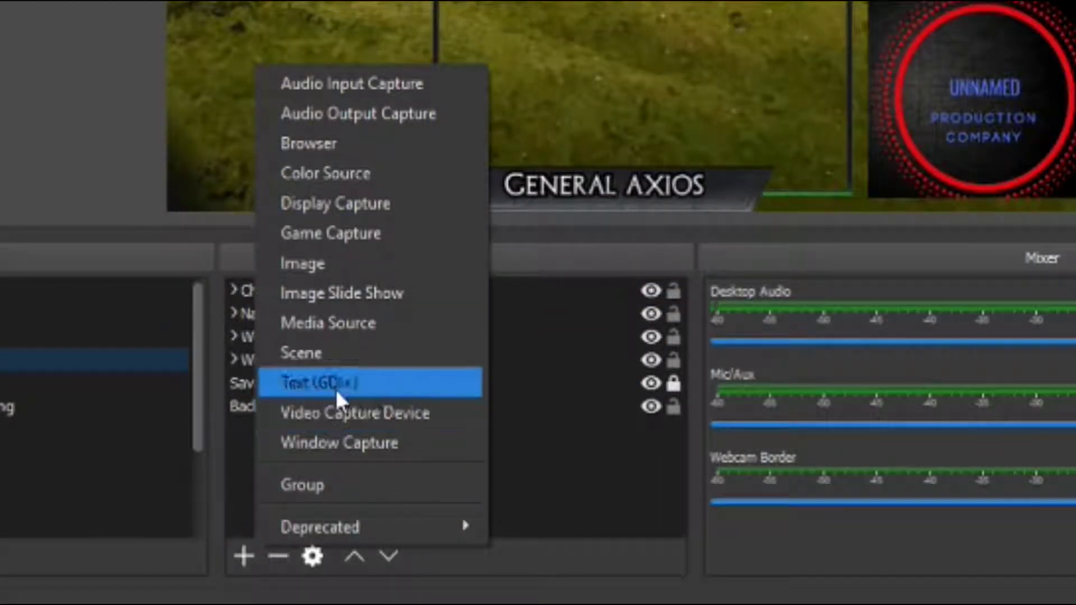
{"action": "left_click", "coordinate": [328, 446]}
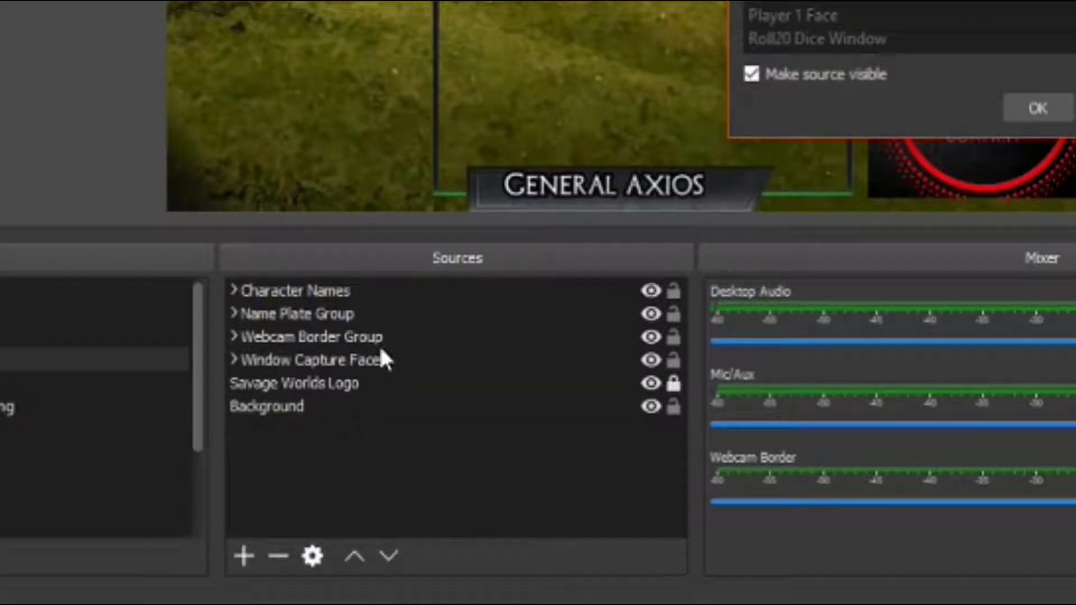
{"action": "type", "text": "s"}
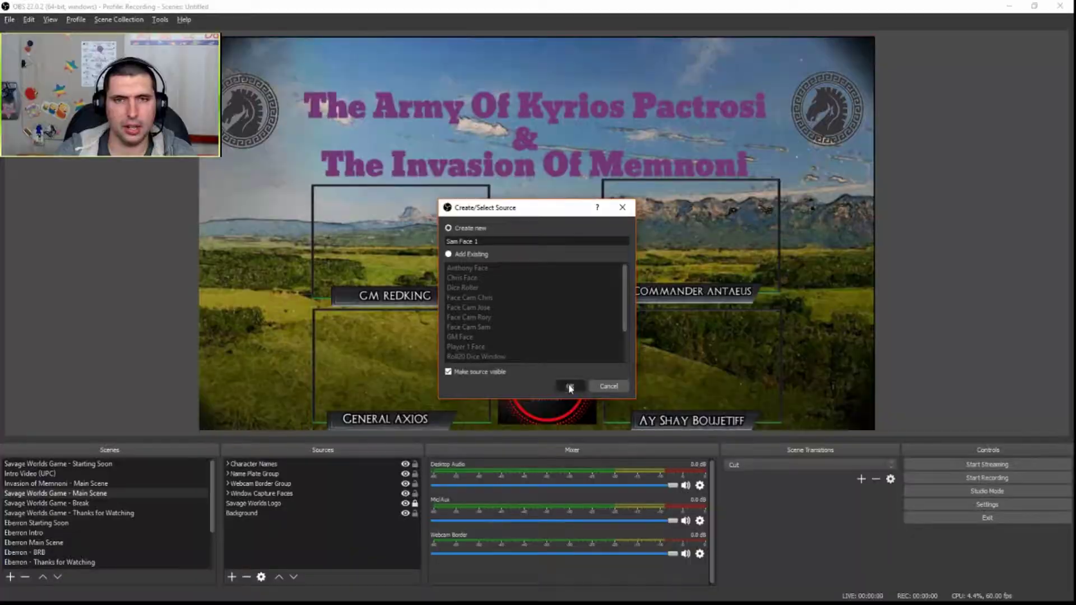
{"action": "left_click", "coordinate": [526, 578]}
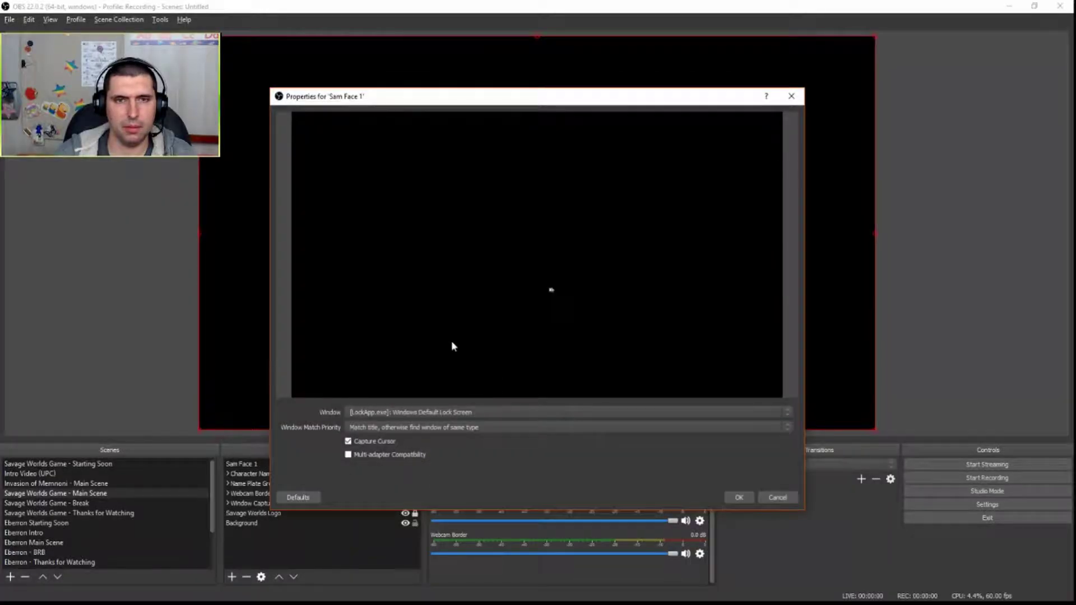
Set Sam Face 1 to capture the [Zoom.exe]: Zoom window with Capture Cursor turned off.
{"action": "left_click", "coordinate": [411, 415]}
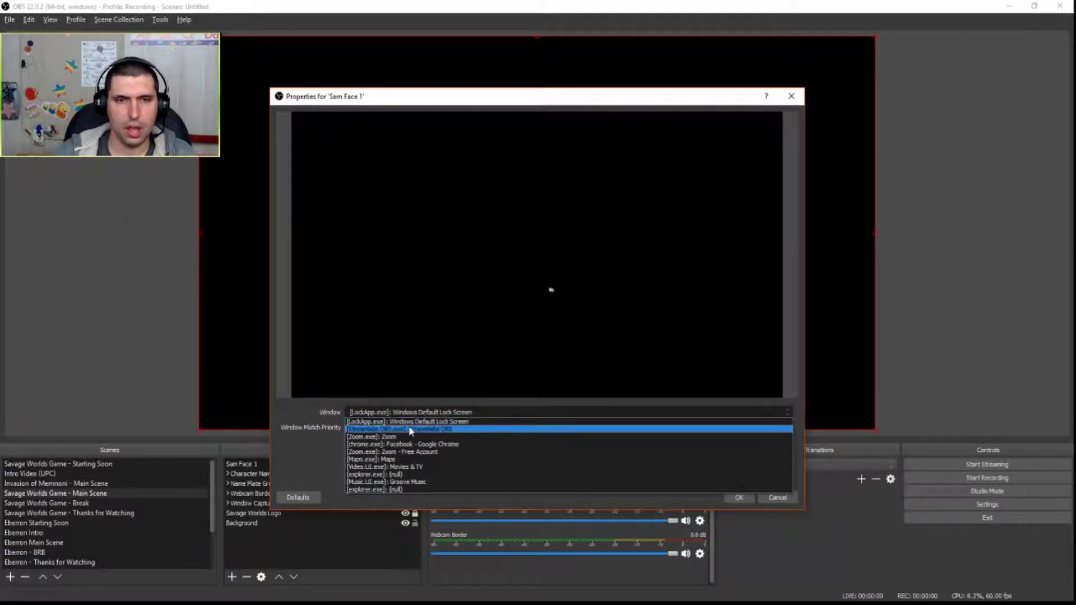
{"action": "left_click", "coordinate": [396, 439]}
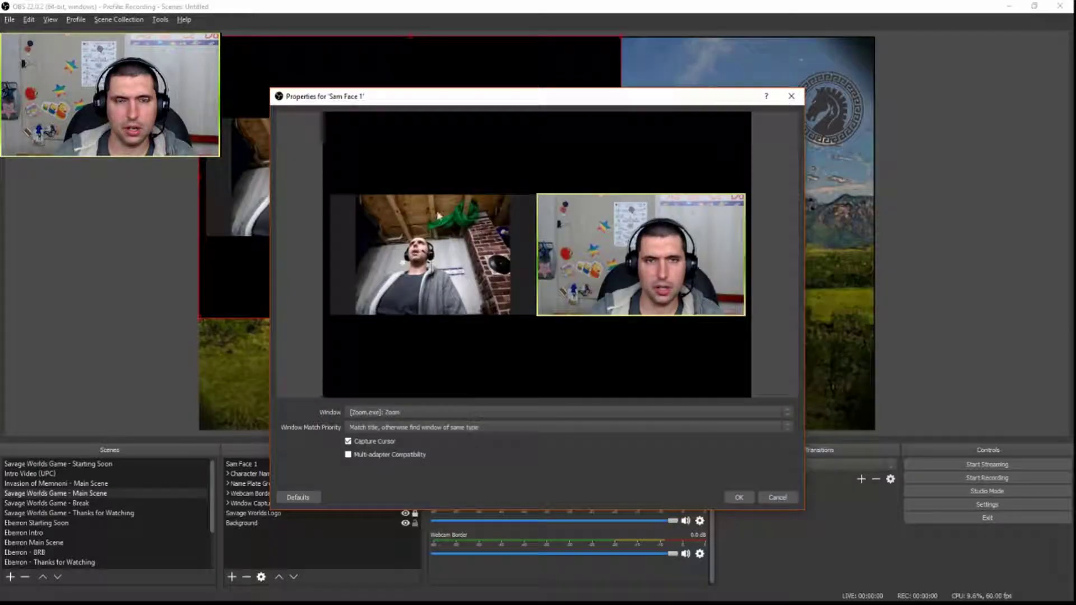
{"action": "left_click", "coordinate": [348, 442]}
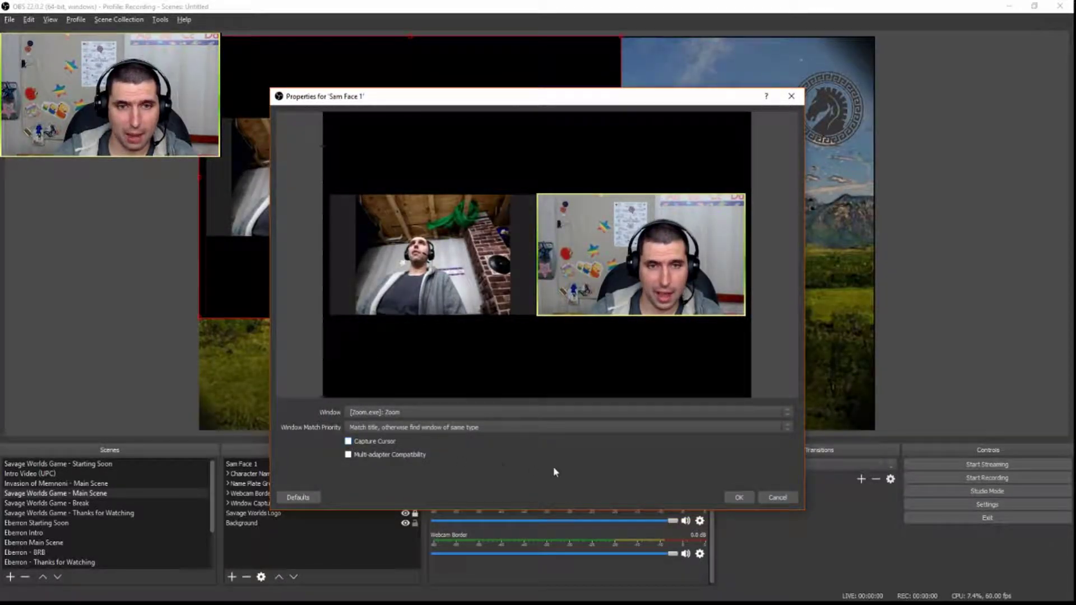
{"action": "left_click", "coordinate": [738, 498]}
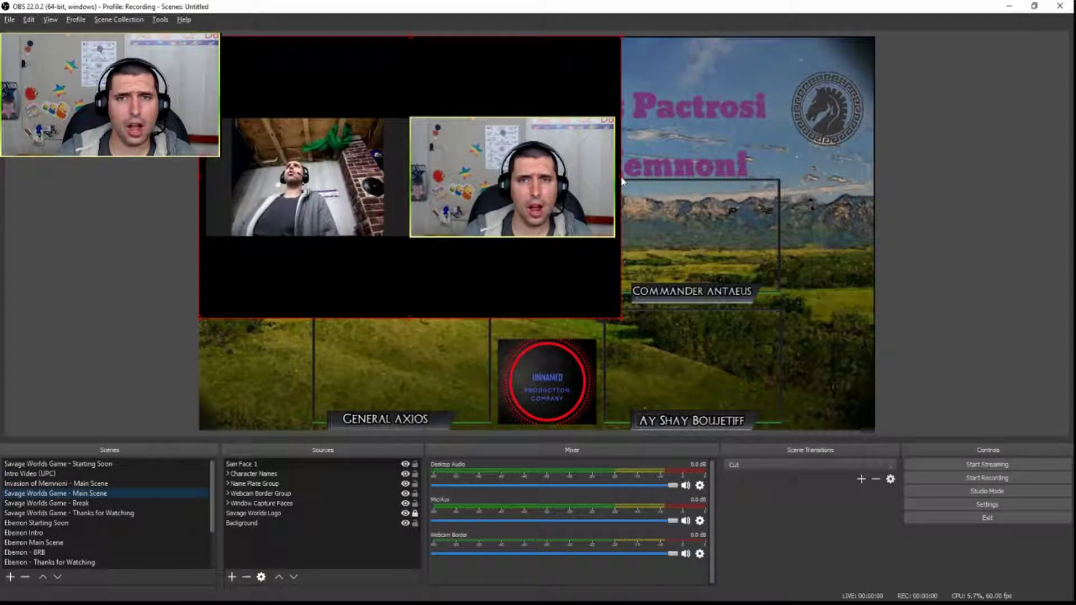
Crop the capture to the right-hand webcam tile, removing the left tile, bottom area and top black band.
{"action": "left_click_drag", "start_coordinate": [621, 181], "coordinate": [615, 181]}
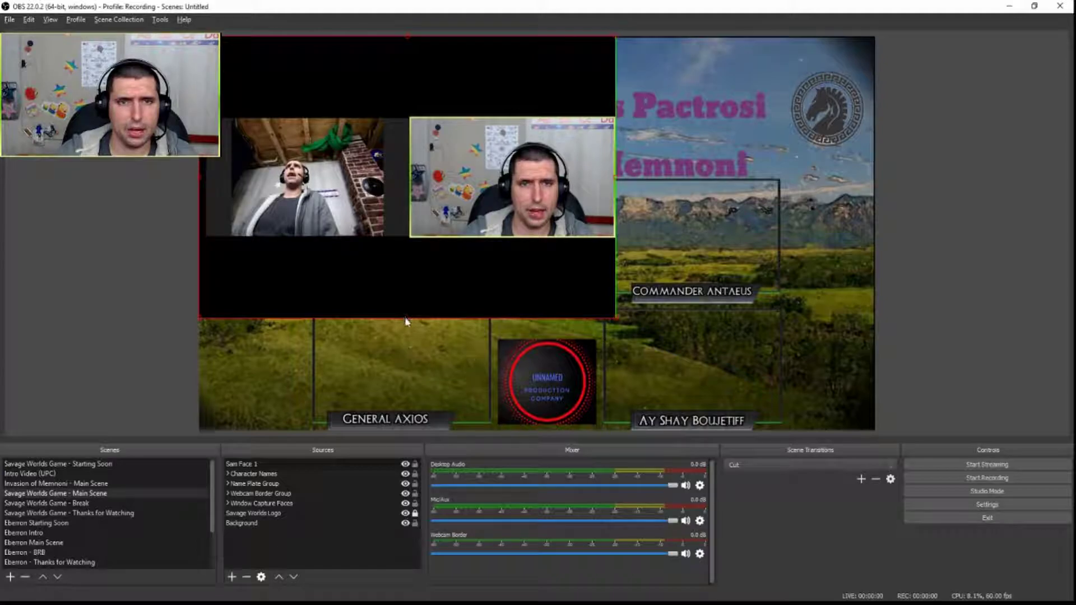
{"action": "left_click_drag", "start_coordinate": [408, 318], "coordinate": [426, 242]}
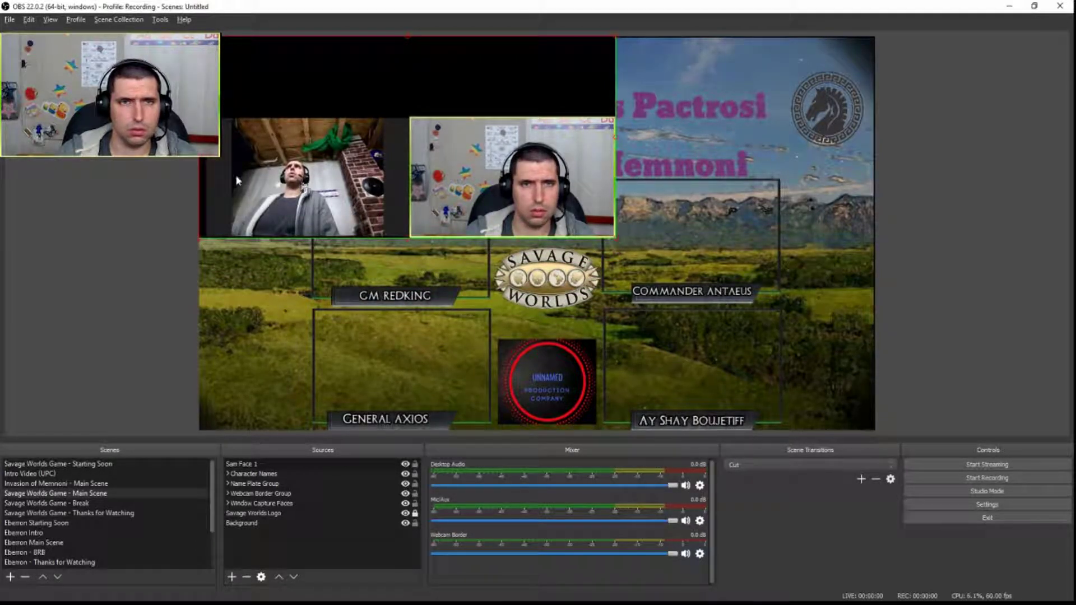
{"action": "left_click_drag", "start_coordinate": [200, 151], "coordinate": [409, 161]}
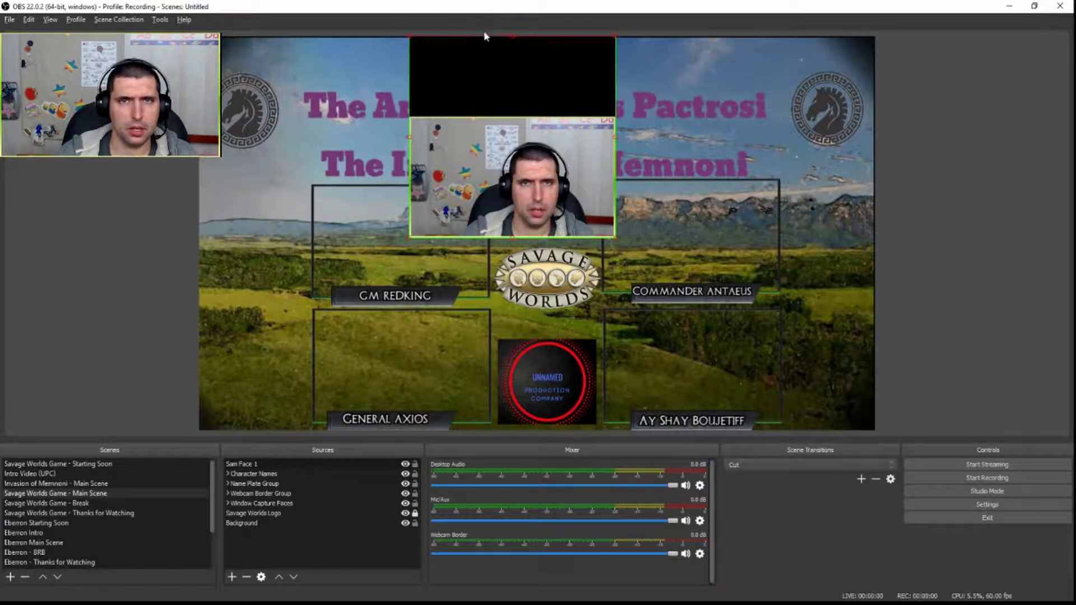
{"action": "left_click_drag", "start_coordinate": [512, 40], "coordinate": [515, 119]}
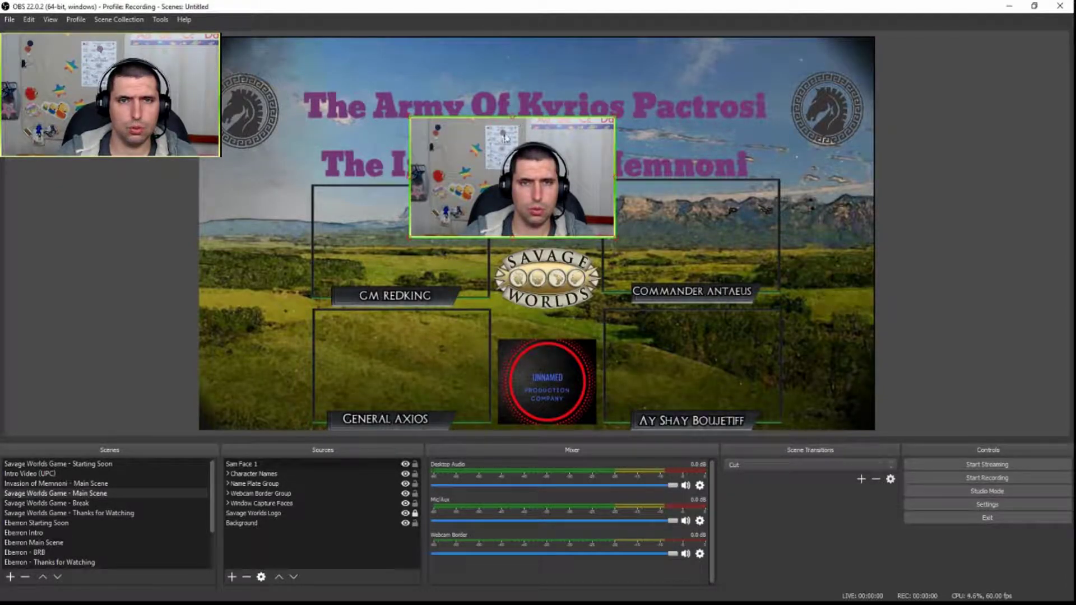
Place the cropped webcam over the GM Redking frame, below the webcam border group in Sources.
{"action": "left_click_drag", "start_coordinate": [516, 192], "coordinate": [418, 251]}
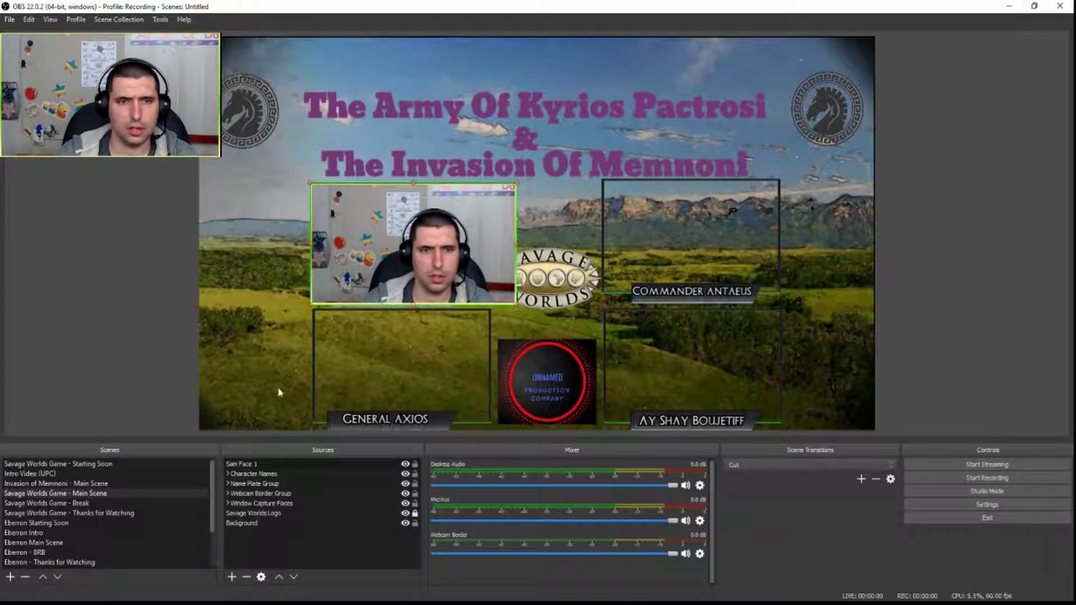
{"action": "left_click_drag", "start_coordinate": [254, 464], "coordinate": [256, 493]}
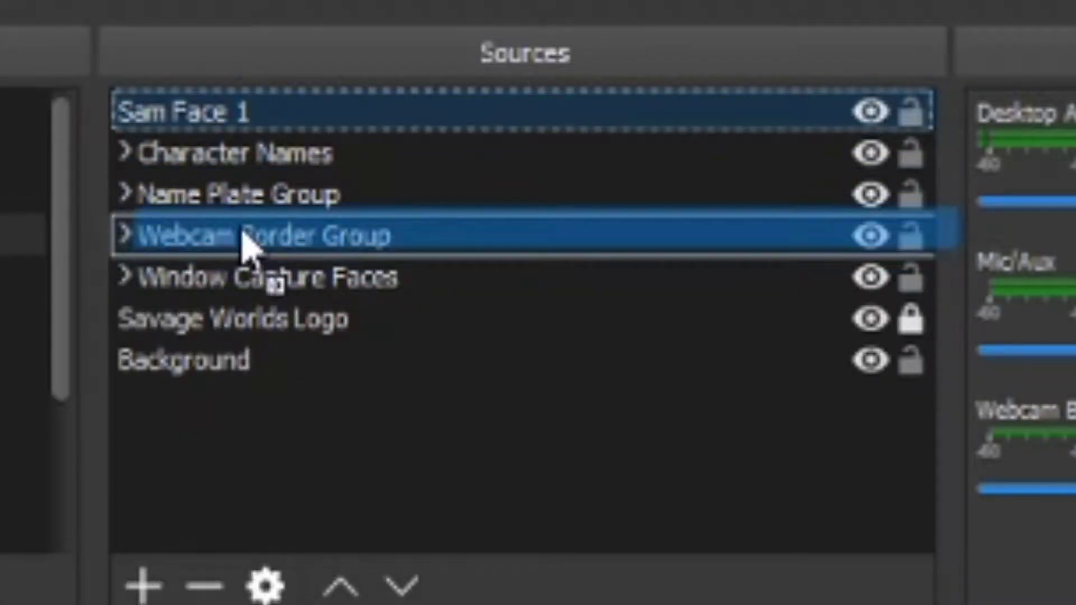
{"action": "left_click_drag", "start_coordinate": [244, 233], "coordinate": [277, 270]}
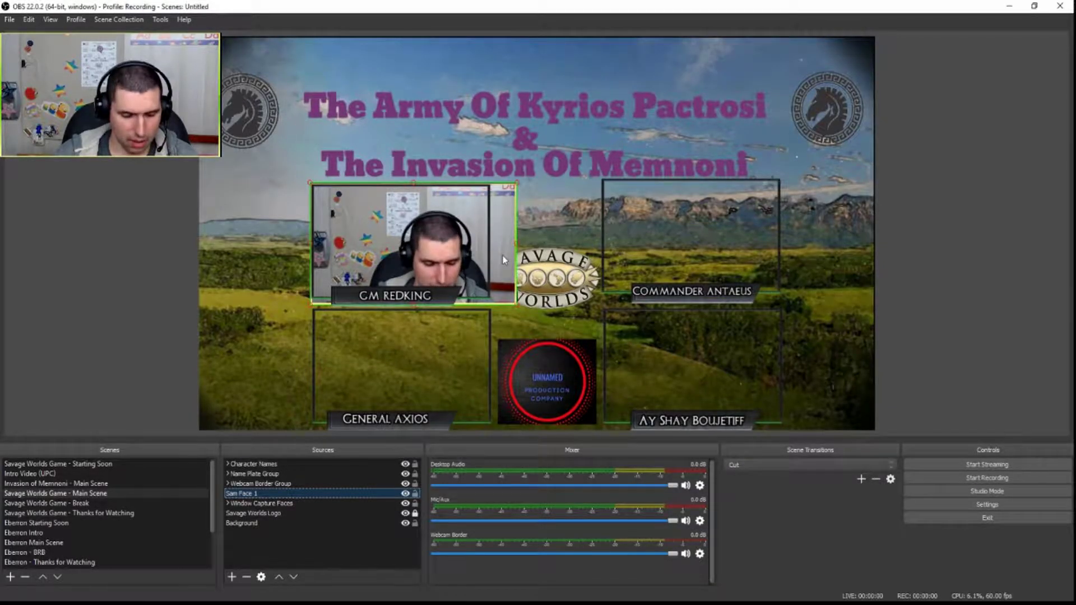
Narrow the webcam to the GM frame's width and extend it to the nameplate's bottom.
{"action": "left_click", "coordinate": [514, 254]}
{"action": "left_click_drag", "start_coordinate": [516, 252], "coordinate": [491, 258]}
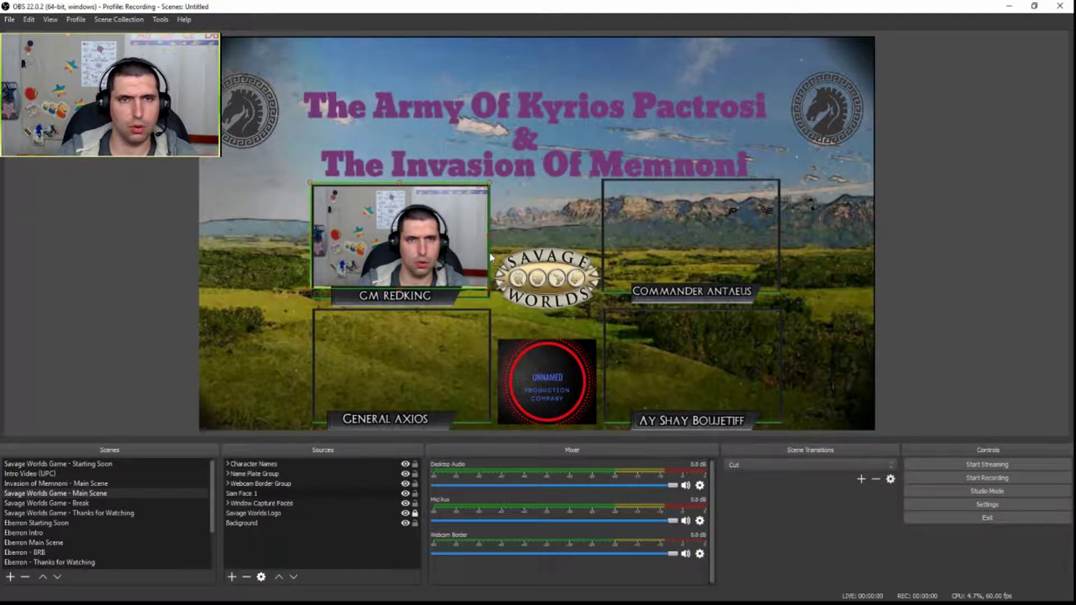
{"action": "left_click_drag", "start_coordinate": [406, 301], "coordinate": [401, 301]}
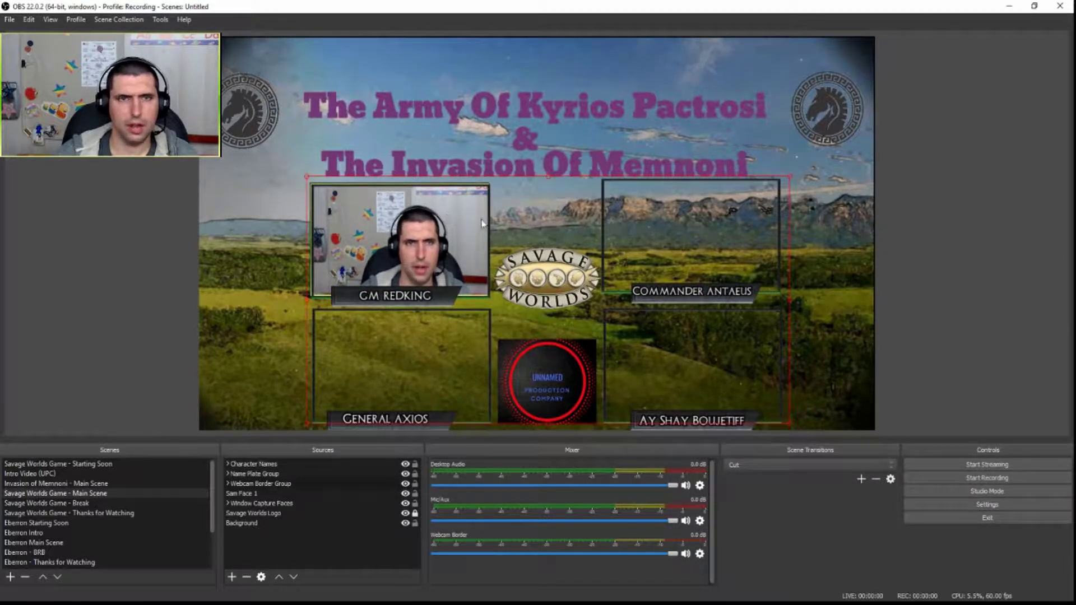
{"action": "left_click", "coordinate": [247, 264]}
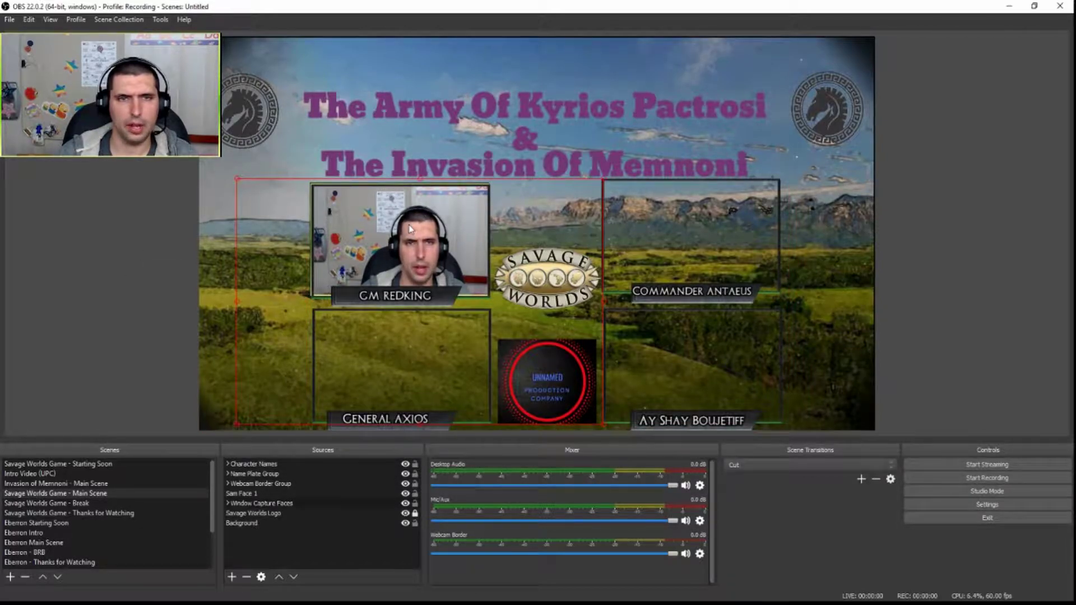
{"action": "left_click", "coordinate": [358, 226]}
Fine-tune Sam Face 1's edges so it fills the GM frame behind its nameplate.
{"action": "left_click", "coordinate": [249, 493]}
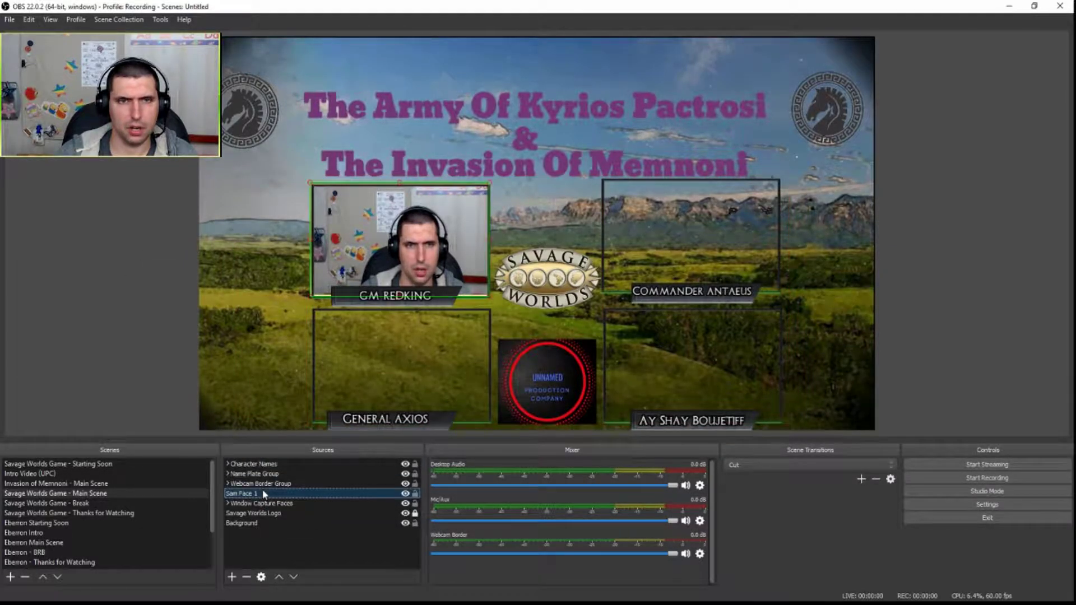
{"action": "left_click", "coordinate": [312, 243]}
{"action": "left_click_drag", "start_coordinate": [312, 243], "coordinate": [314, 256]}
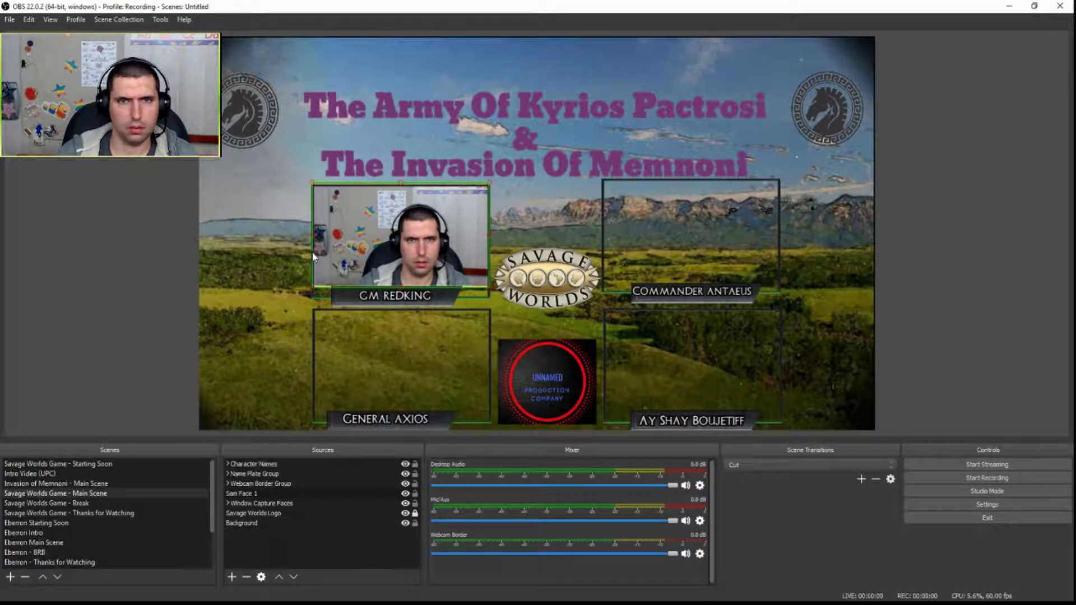
{"action": "left_click_drag", "start_coordinate": [400, 293], "coordinate": [401, 303]}
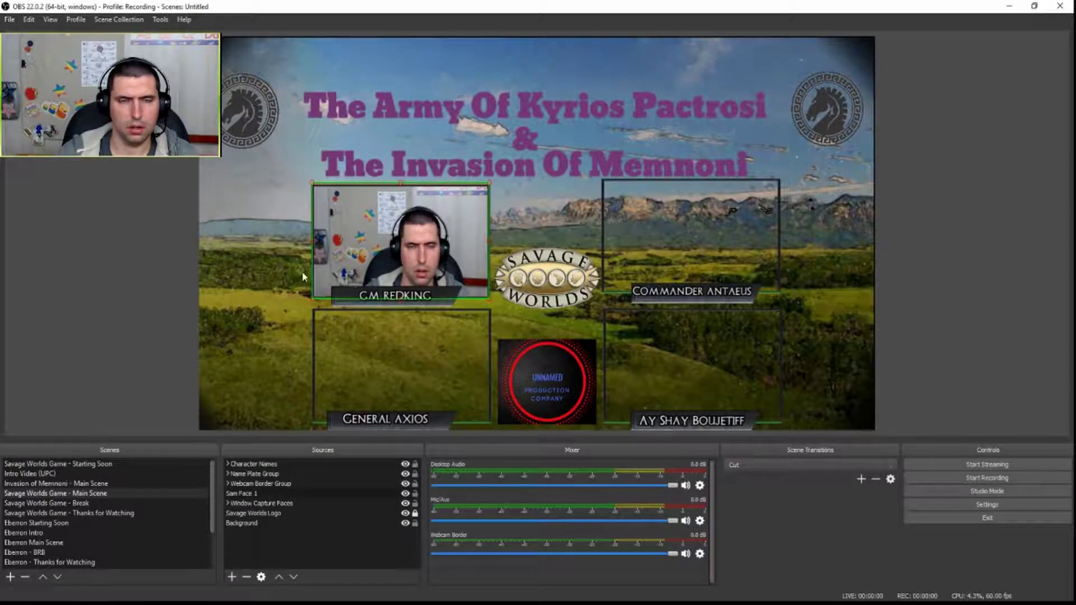
{"action": "left_click", "coordinate": [293, 251]}
{"action": "left_click", "coordinate": [805, 183]}
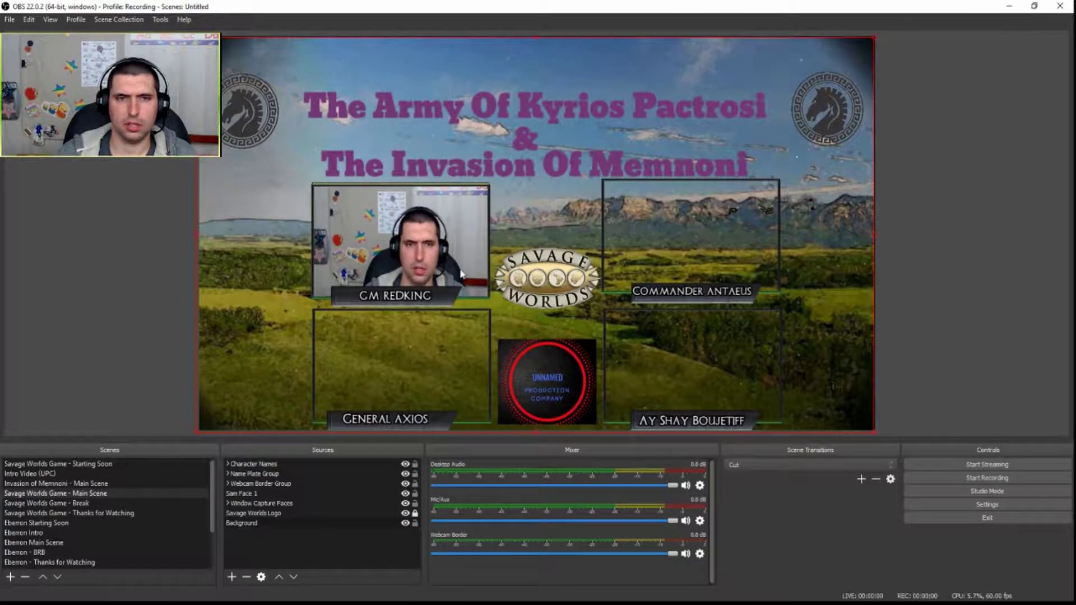
Add another Window Capture source named 'Sam Face 2'.
{"action": "left_click", "coordinate": [233, 578]}
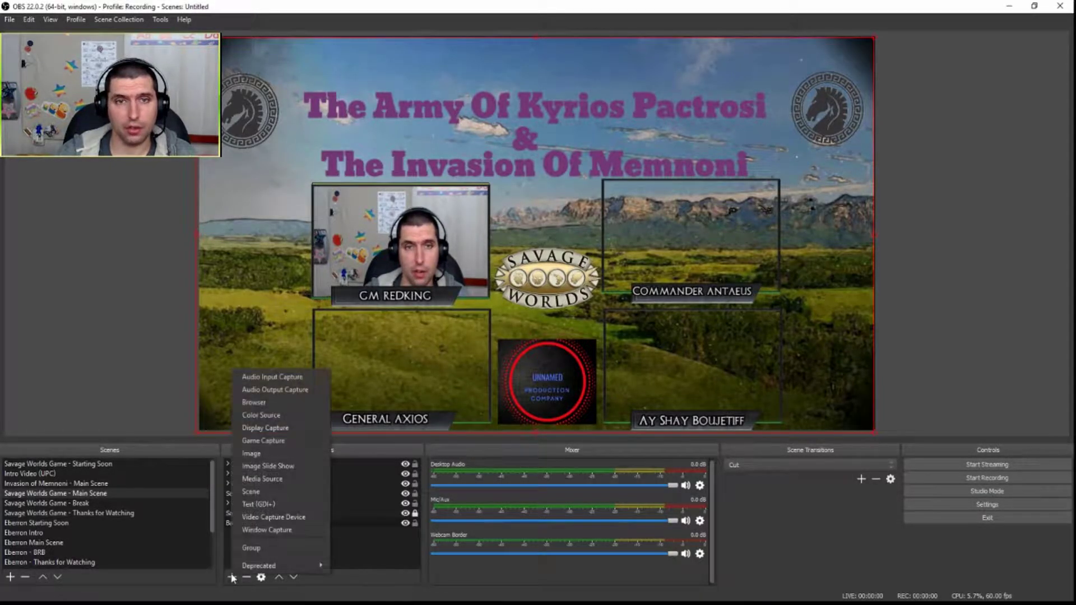
{"action": "left_click", "coordinate": [257, 516]}
{"action": "type", "text": "Sam Face 2"}
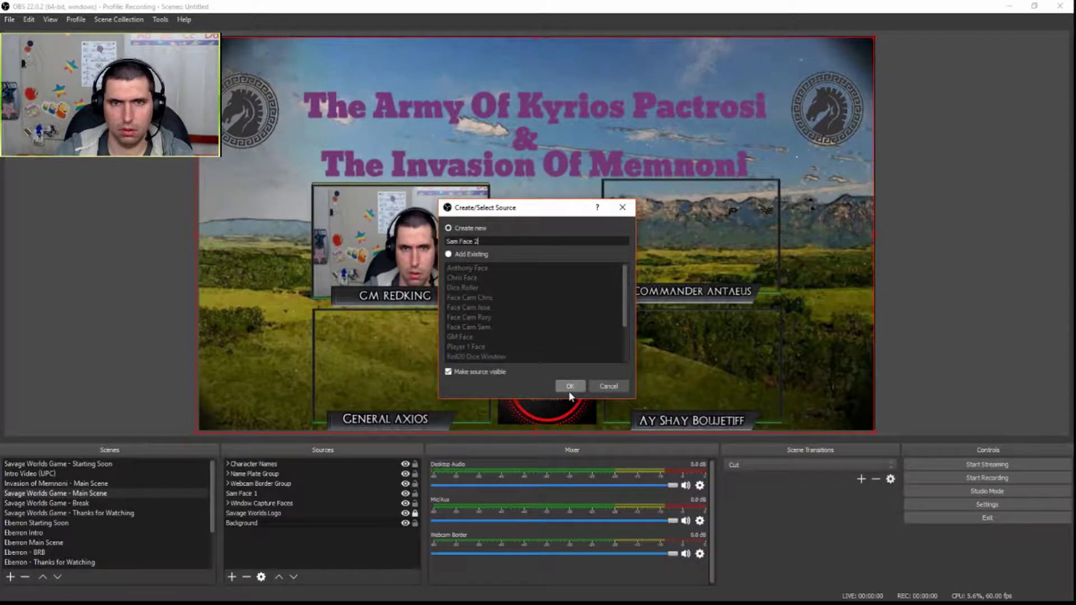
{"action": "left_click", "coordinate": [569, 391]}
Set Sam Face 2 to capture the [Zoom.exe]: Zoom window.
{"action": "left_click", "coordinate": [427, 412]}
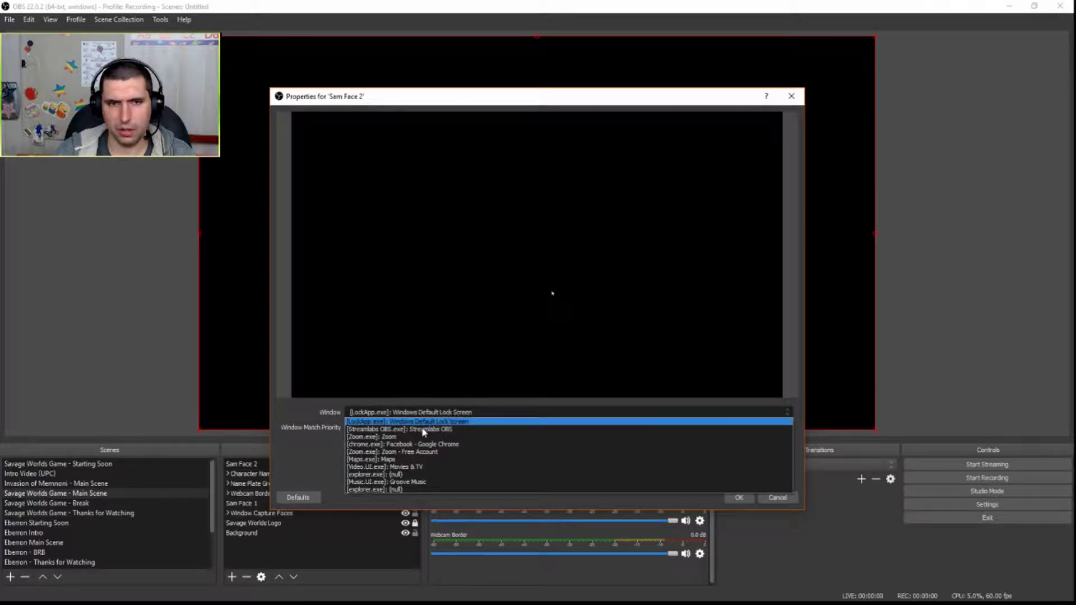
{"action": "left_click", "coordinate": [392, 437]}
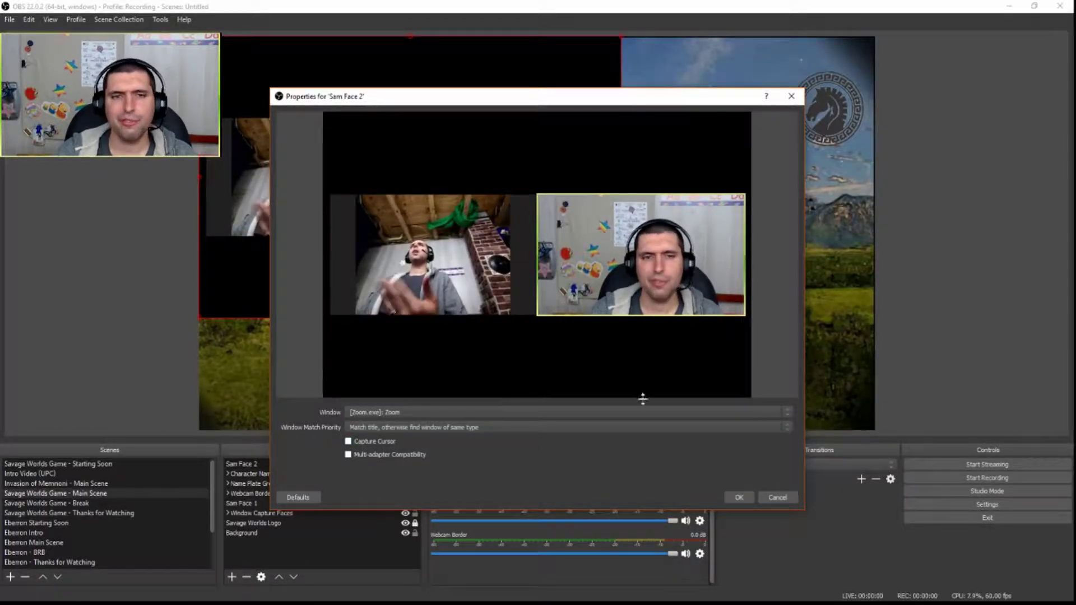
{"action": "left_click", "coordinate": [737, 498]}
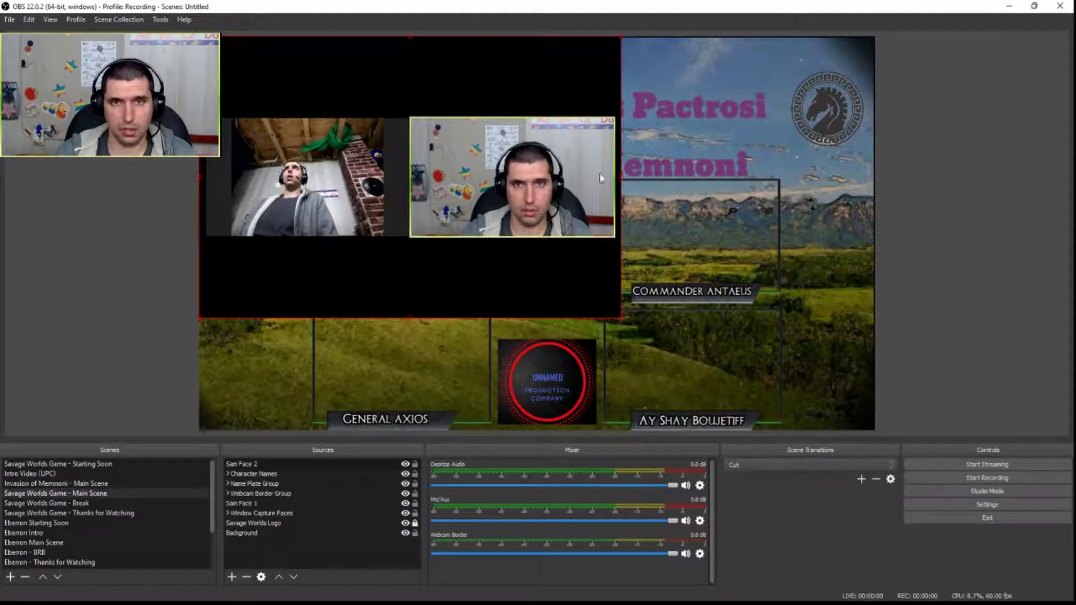
Crop off the right-hand webcam tile and move Sam Face 2 below Sam Face 1 in Sources.
{"action": "left_click_drag", "start_coordinate": [621, 182], "coordinate": [392, 204]}
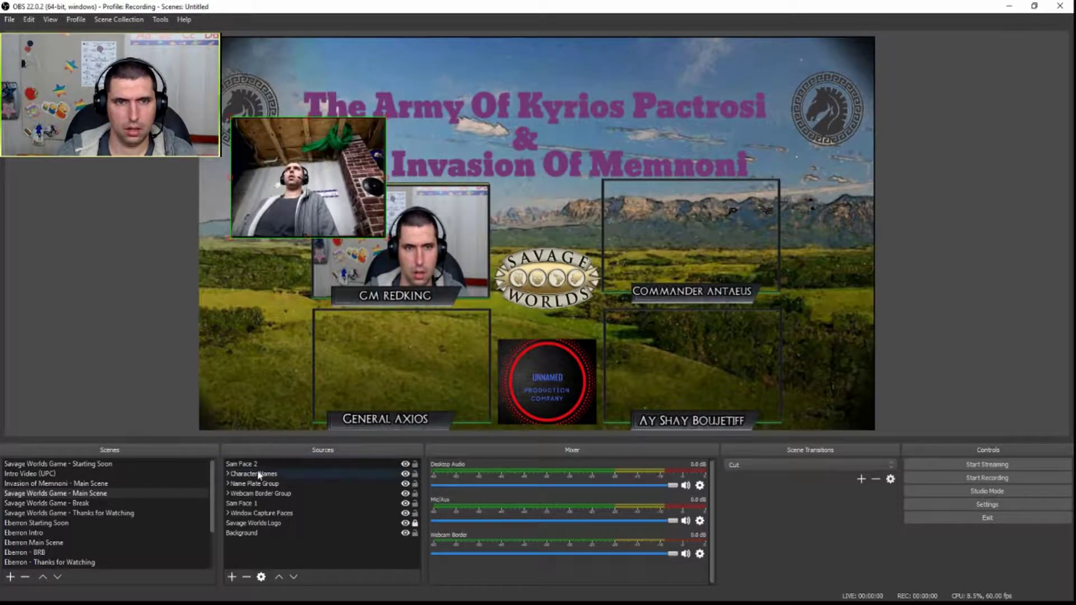
{"action": "left_click", "coordinate": [257, 462]}
{"action": "left_click_drag", "start_coordinate": [271, 514], "coordinate": [270, 510]}
Move the second webcam into the Commander Antaeus frame and enlarge it to fill the frame.
{"action": "left_click_drag", "start_coordinate": [304, 158], "coordinate": [675, 222]}
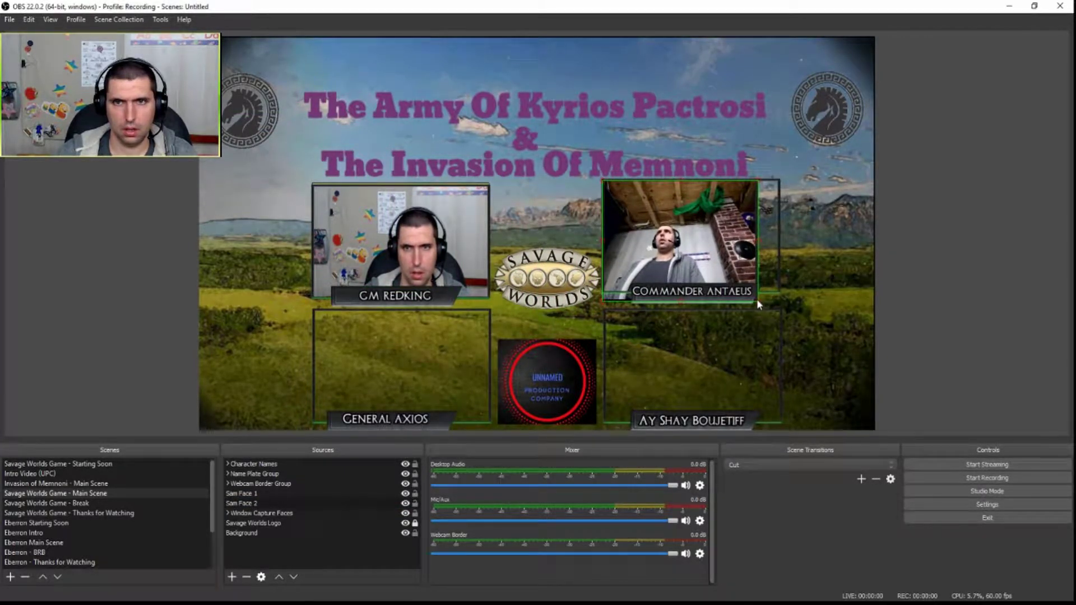
{"action": "left_click_drag", "start_coordinate": [757, 299], "coordinate": [779, 293]}
{"action": "left_click", "coordinate": [818, 271]}
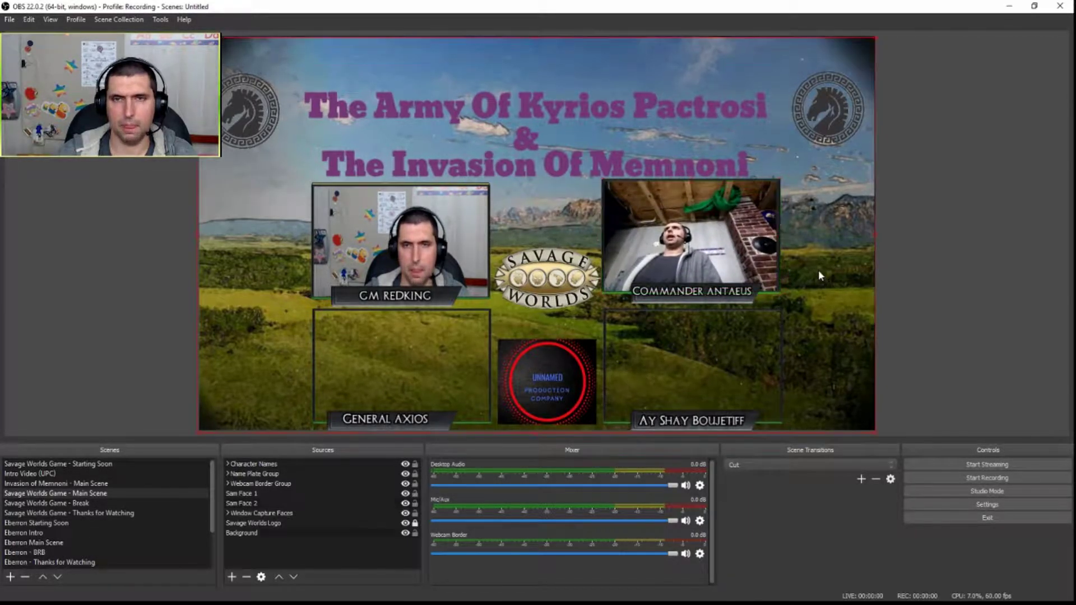